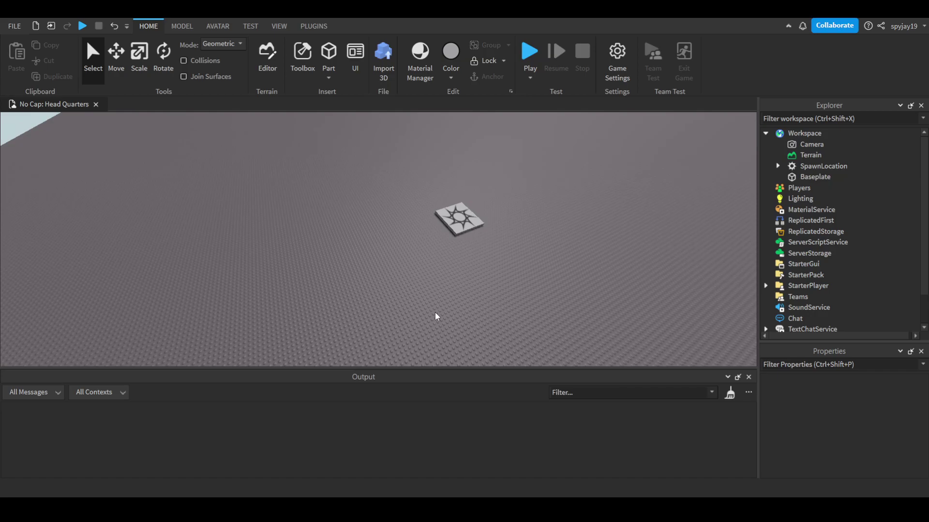
- Insert a block part on the baseplate near the spawn location and scale it up into a larger box
right_click_drag(433, 301, 487, 254)
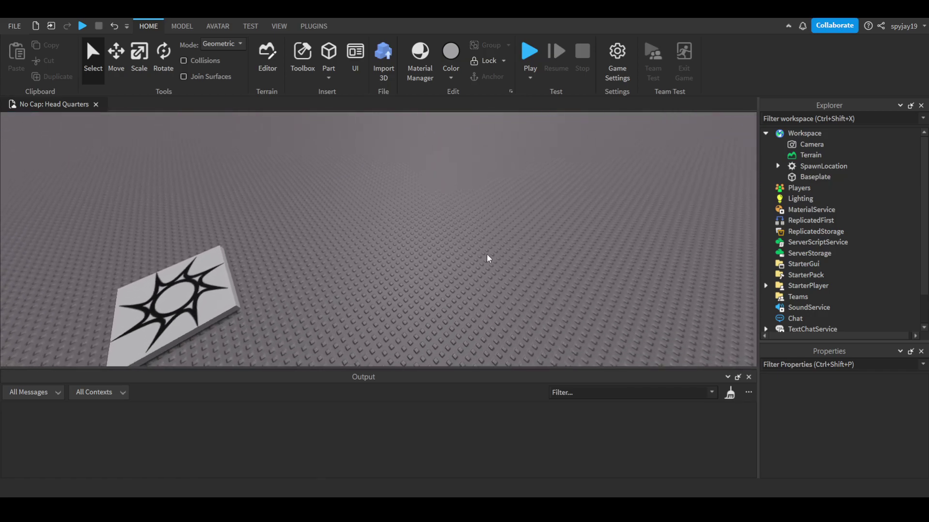
right_click_drag(461, 169, 458, 187)
scroll(467, 221, "up", 5)
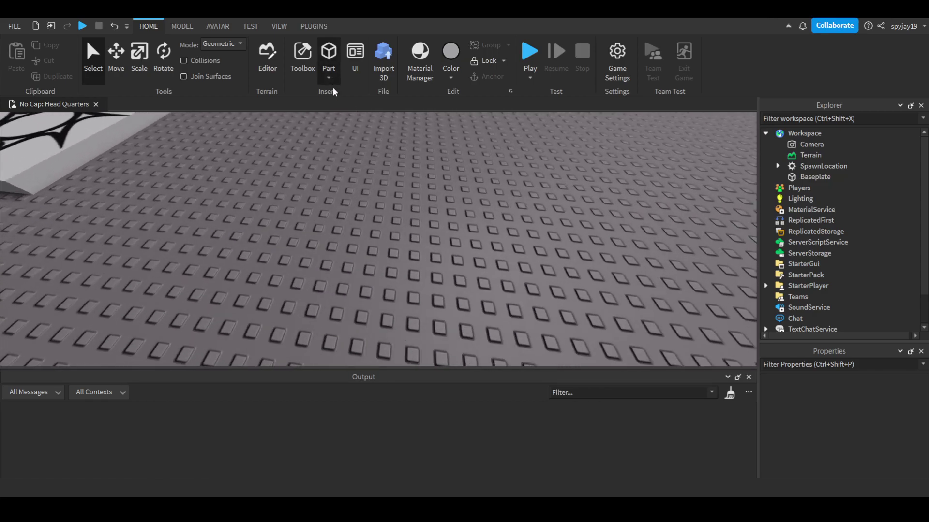
left_click(331, 72)
left_click(139, 53)
scroll(280, 144, "down", 5)
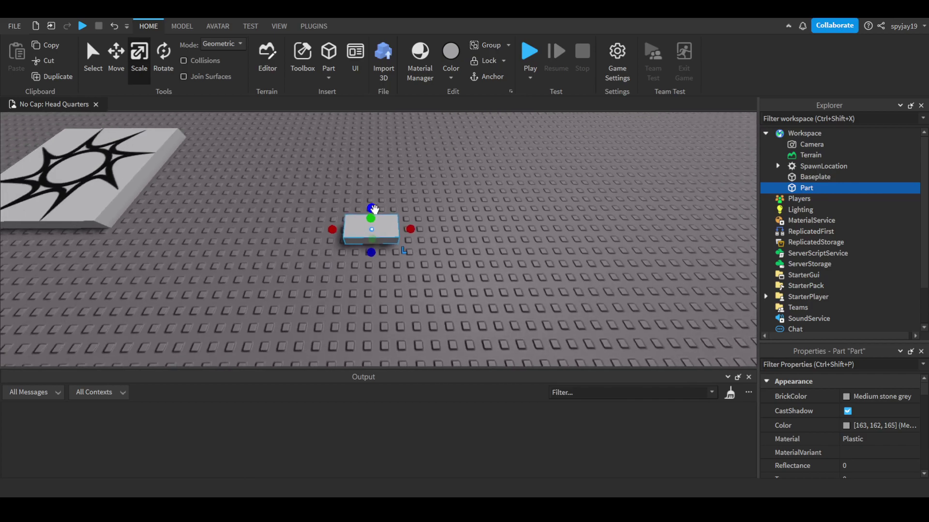
left_click_drag(369, 205, 381, 166)
scroll(383, 174, "down", 1)
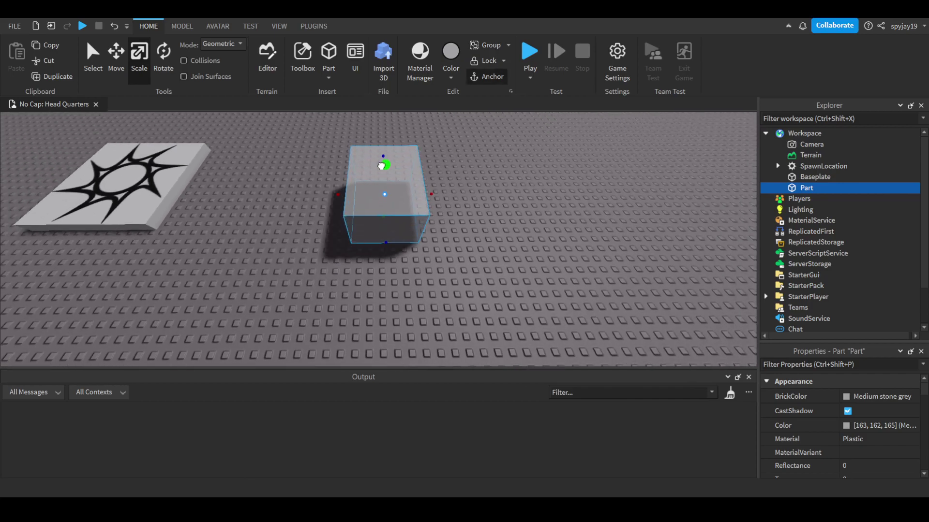
- Examine the box from the side and review its collision and physical properties
right_click_drag(425, 177, 474, 223)
scroll(474, 223, "up", 3)
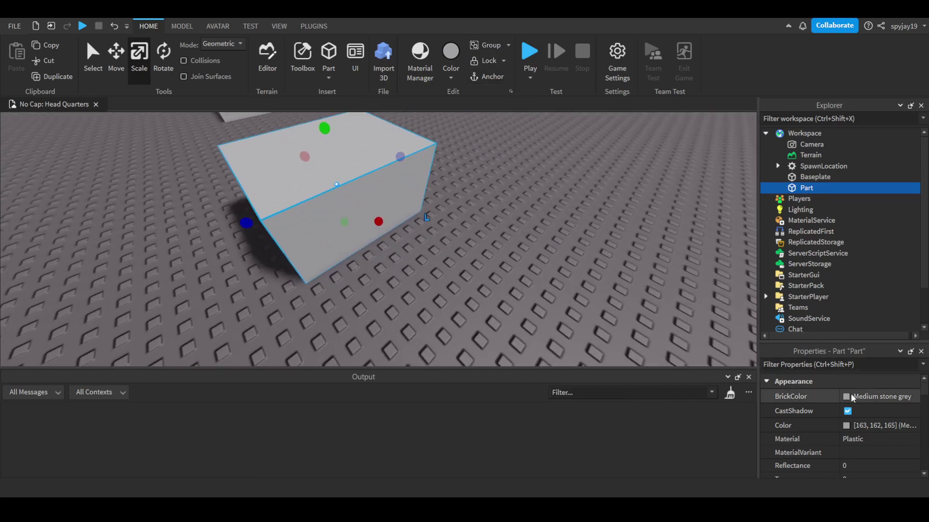
right_click_drag(544, 281, 582, 271)
scroll(582, 271, "down", 5)
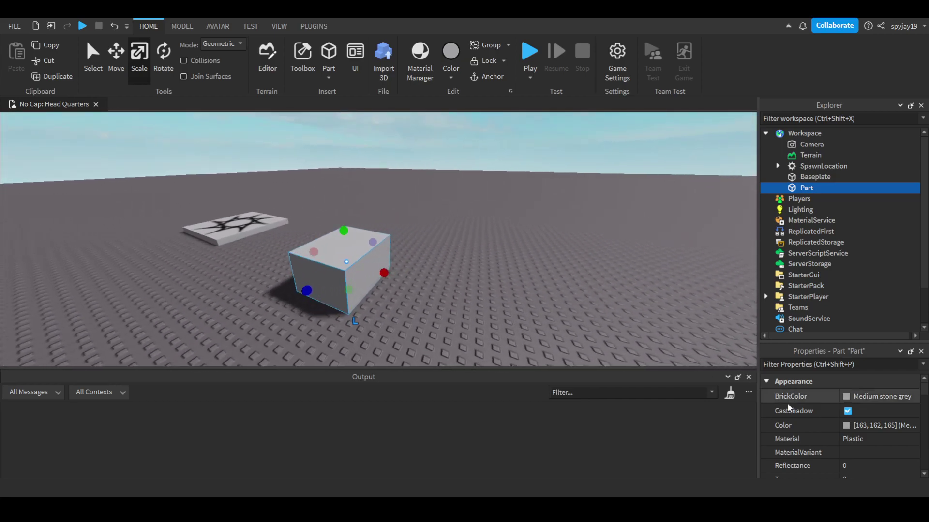
scroll(851, 416, "down", 10)
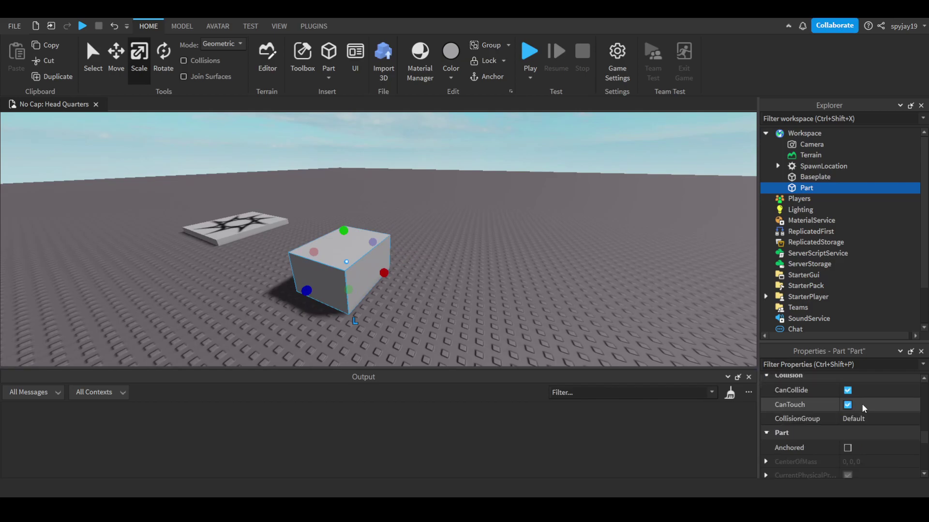
scroll(860, 403, "down", 3)
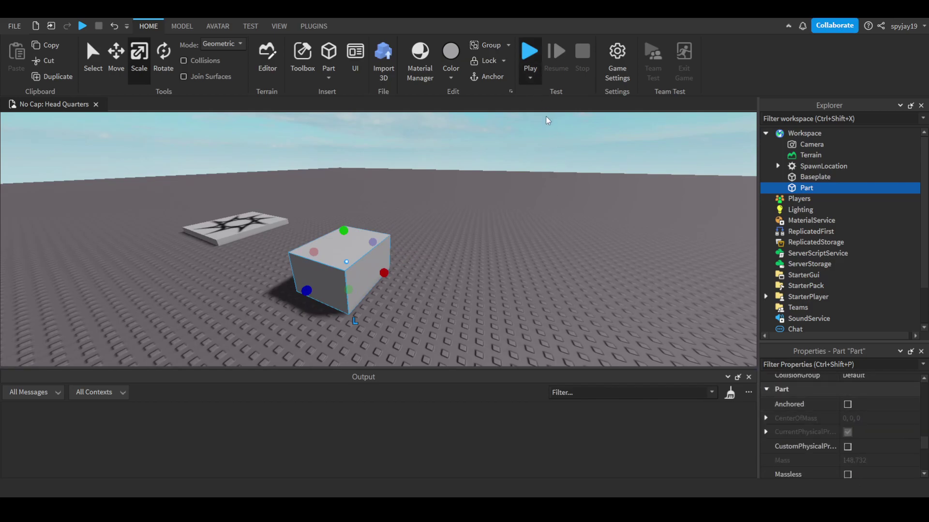
- Run a test of the place with the unanchored box and stop it
key("F5")
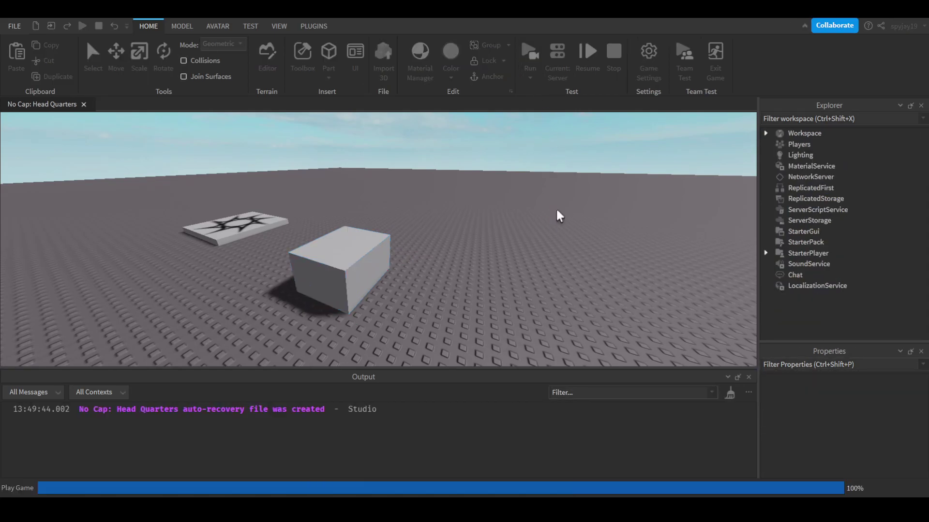
right_click_drag(544, 214, 529, 219)
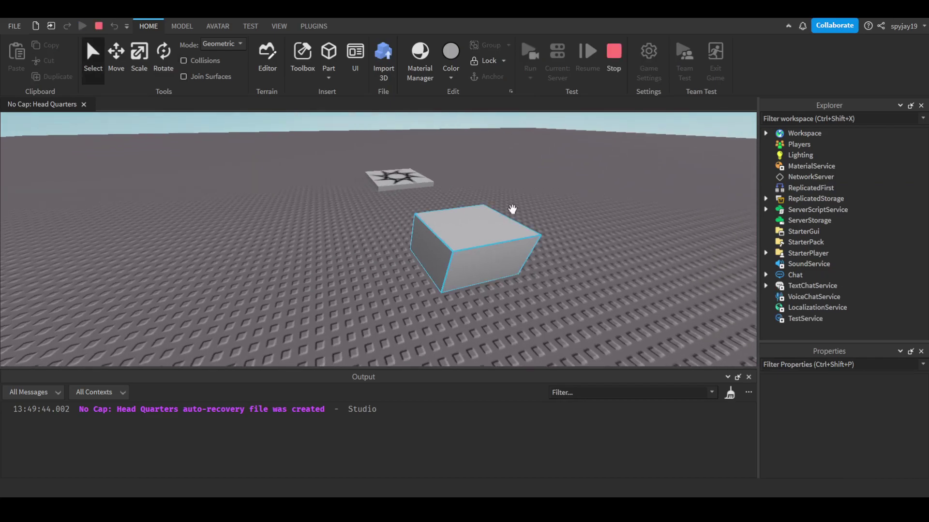
left_click(611, 57)
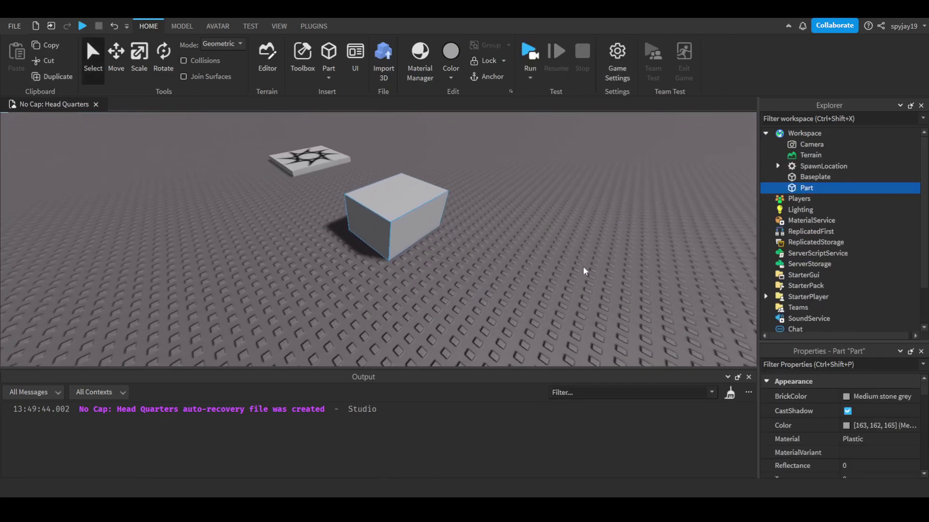
- Enable CustomPhysicalProperties on the part and expand its density, elasticity and friction settings
right_click_drag(583, 267, 536, 279)
key("w")
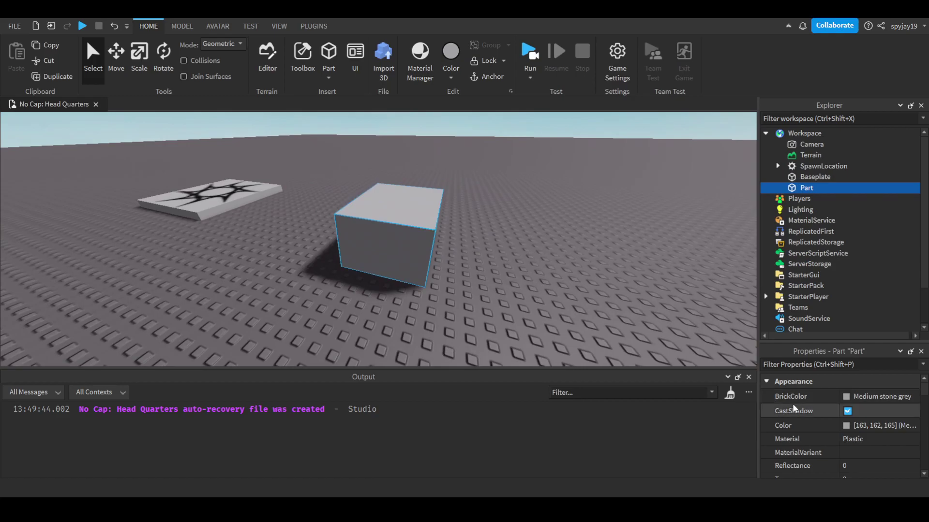
scroll(863, 405, "down", 5)
scroll(861, 418, "up", 3)
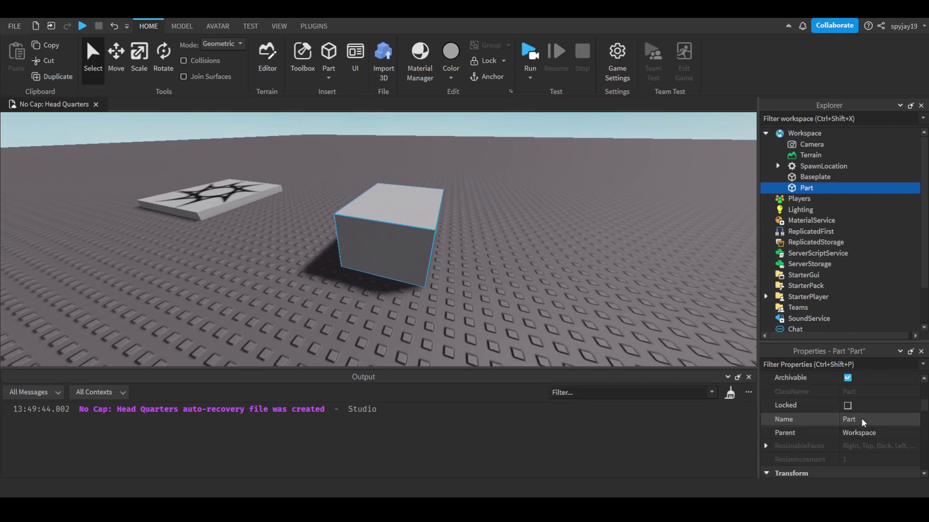
scroll(861, 418, "down", 10)
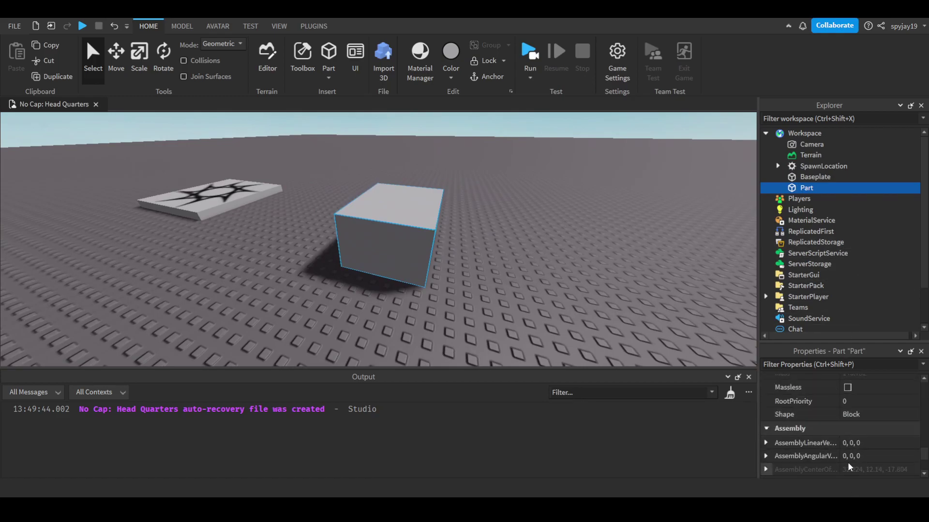
scroll(816, 410, "up", 2)
left_click(846, 403)
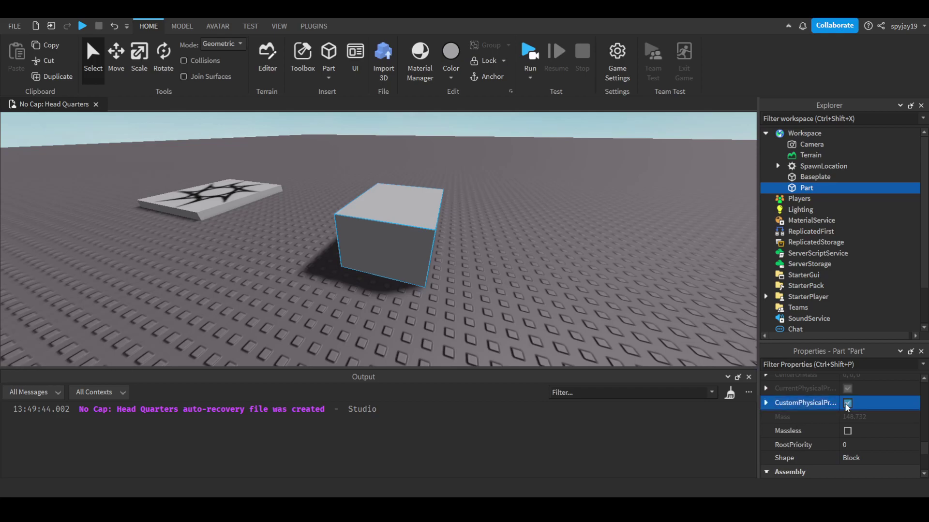
left_click(766, 387)
scroll(798, 416, "down", 1)
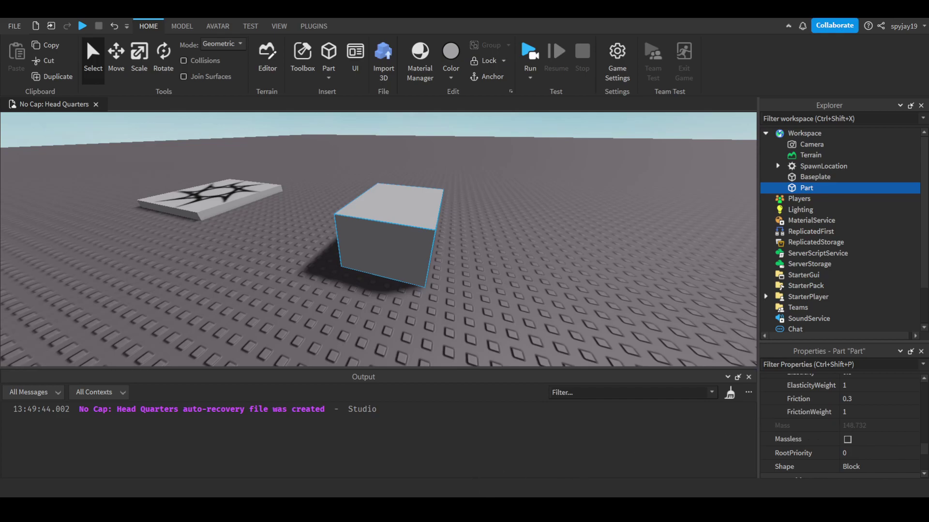
scroll(822, 426, "up", 1)
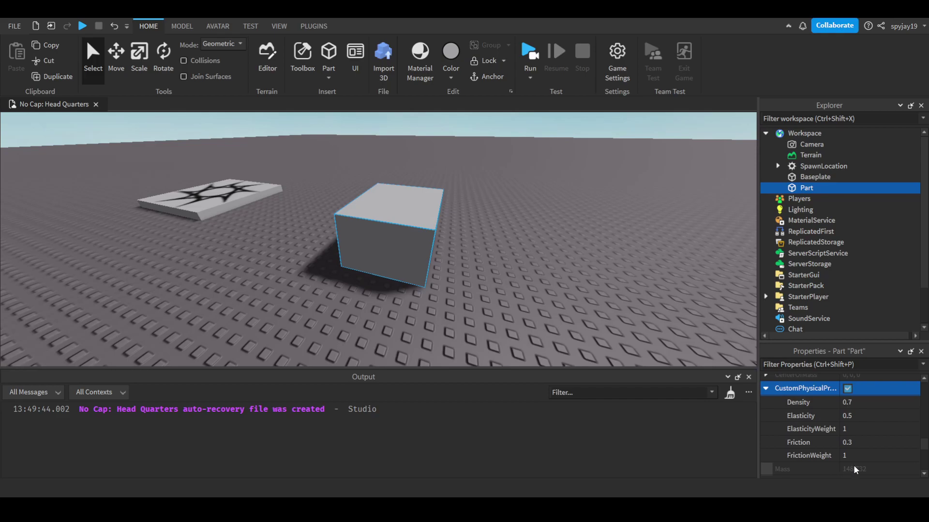
- Set the part's custom Density to 1
left_click(846, 404)
type("1")
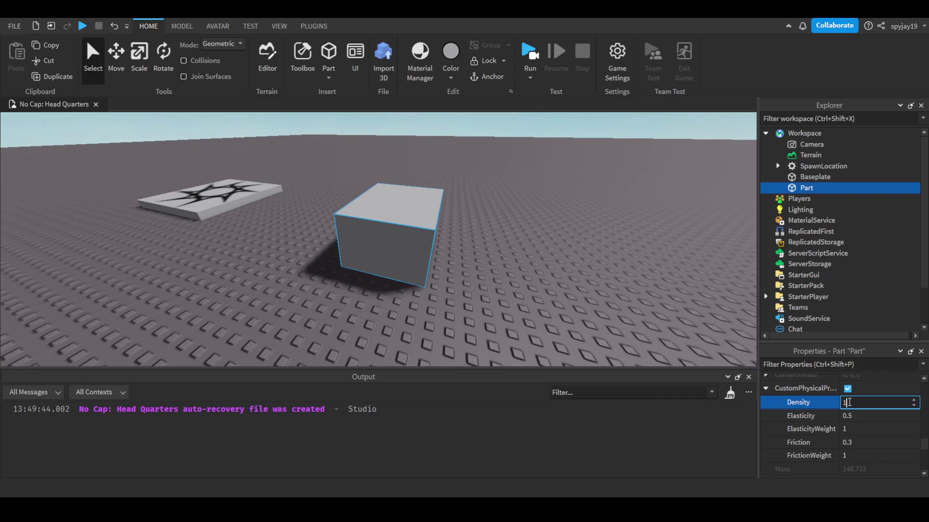
key("Return")
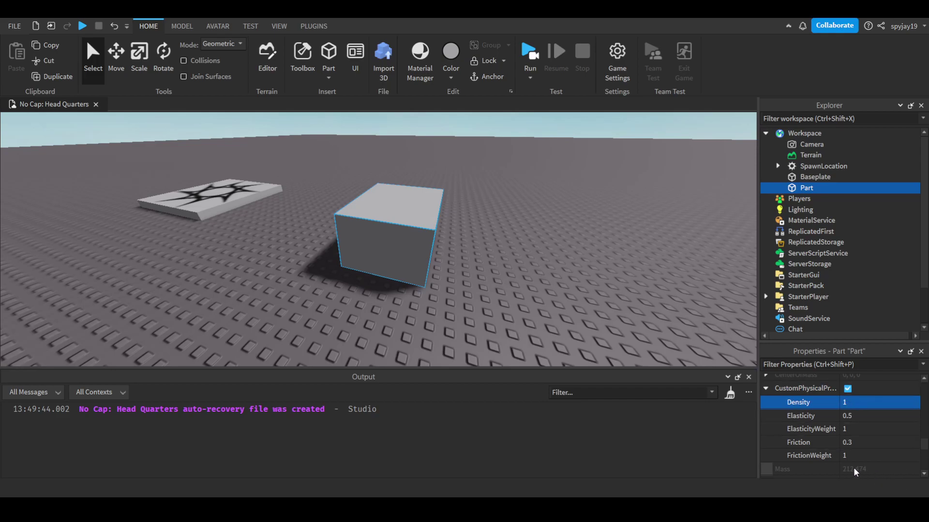
- Try reducing the box's height with the Scale tool and undo the resize
right_click_drag(556, 273, 547, 277)
key("d")
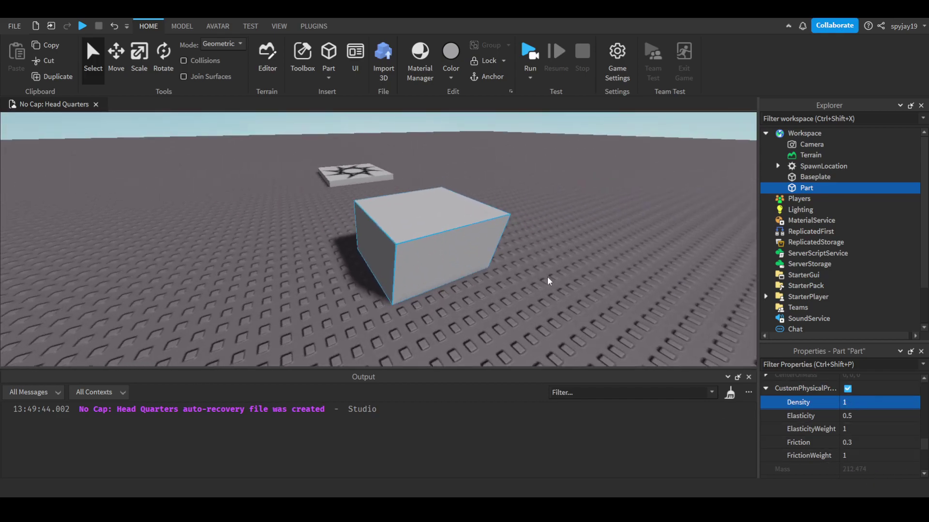
scroll(820, 408, "up", 1)
scroll(797, 405, "up", 2)
scroll(797, 404, "down", 4)
left_click(148, 65)
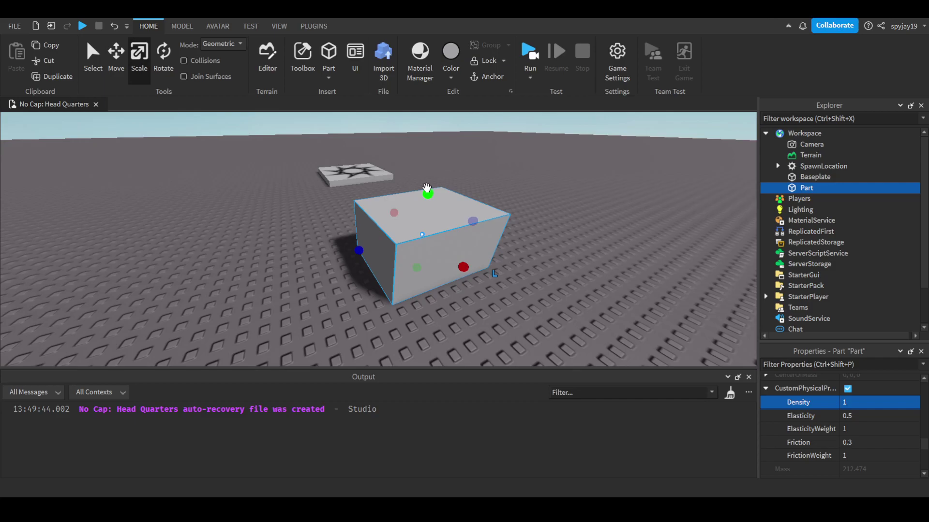
left_click_drag(425, 193, 426, 207)
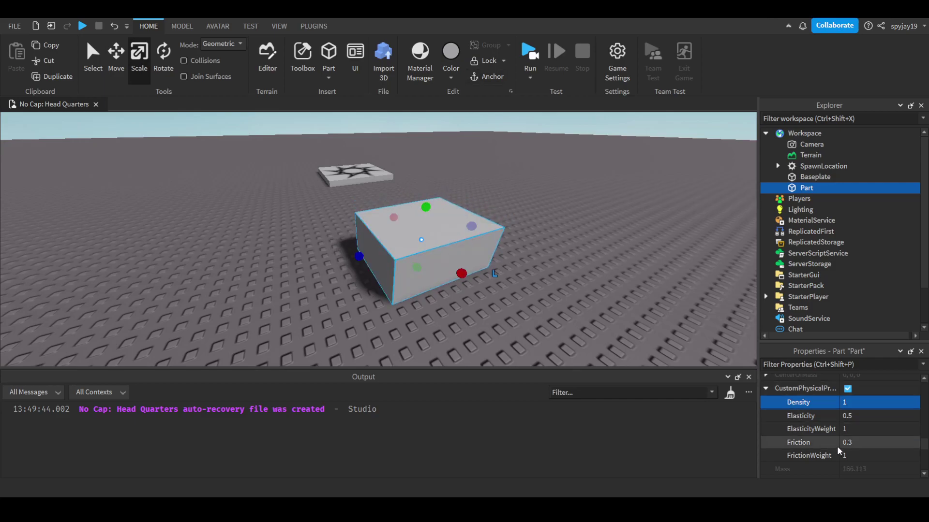
key("ctrl+z")
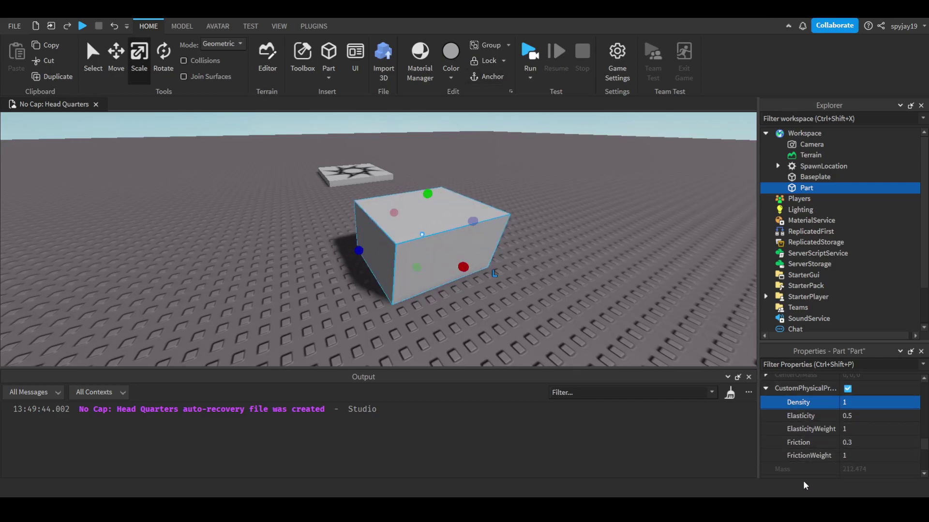
- Start a Play test and walk the character up against the box to try pushing it
left_click(852, 403)
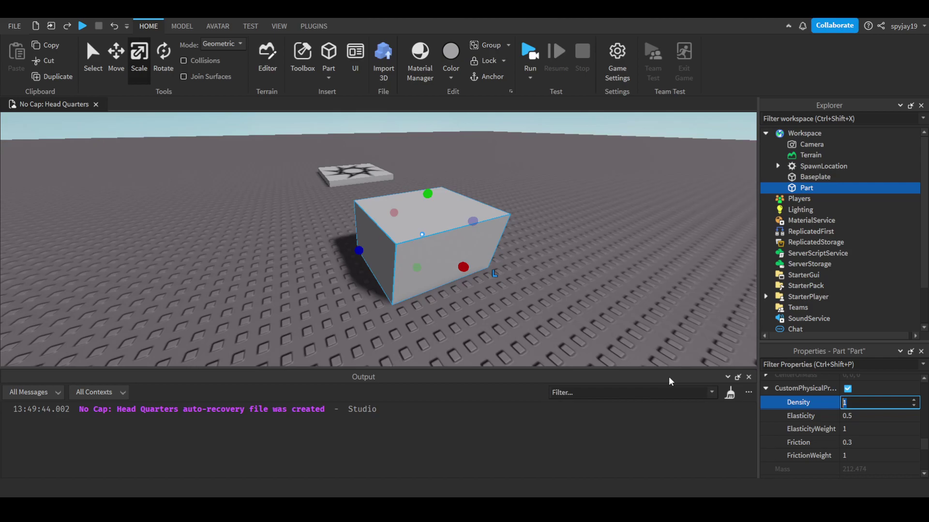
left_click(588, 237)
right_click_drag(588, 237, 596, 237)
key("s")
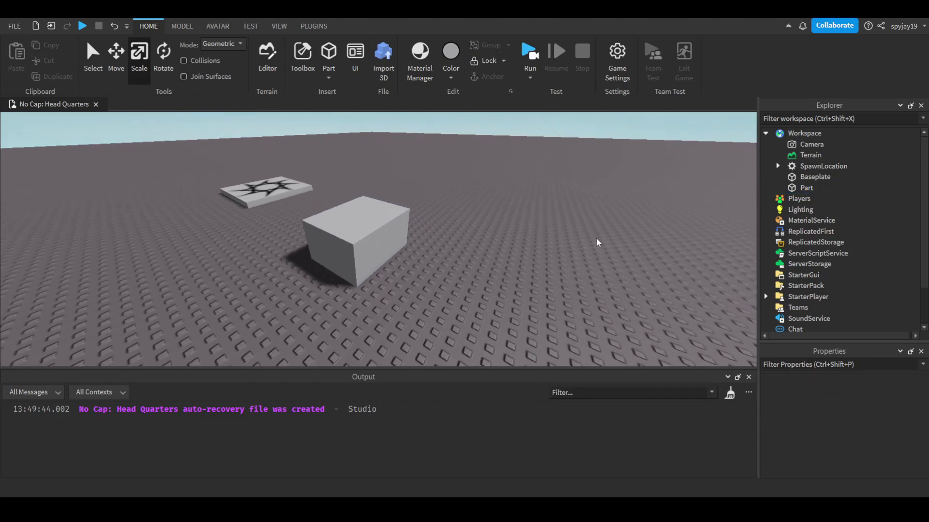
left_click(534, 79)
left_click(540, 90)
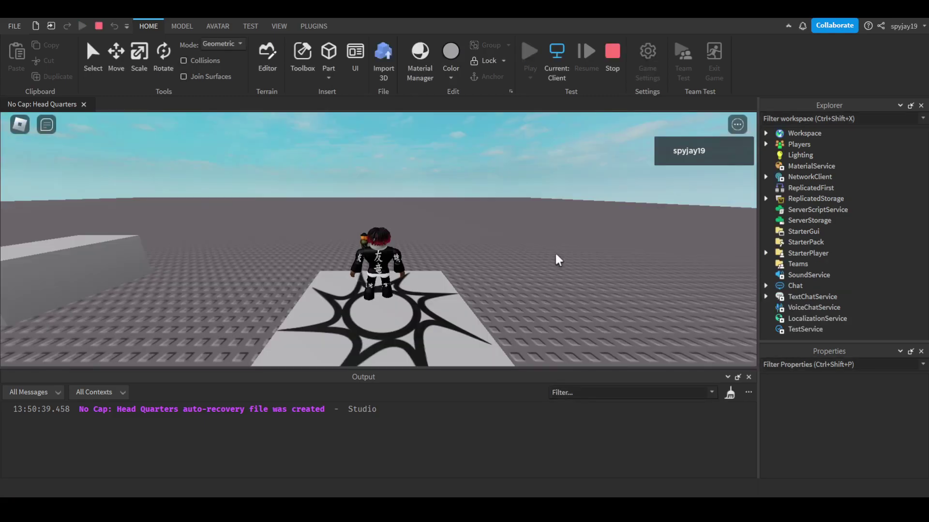
right_click_drag(555, 252, 453, 216)
key("w")
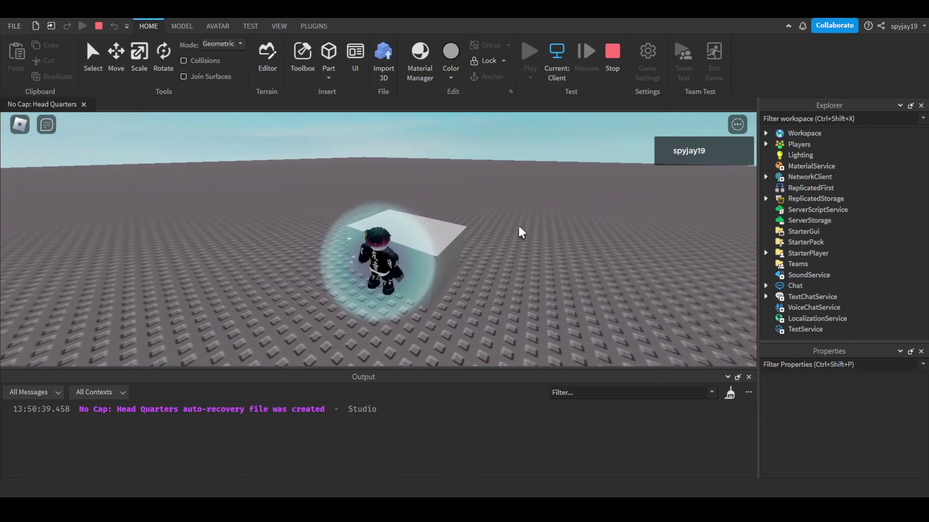
right_click_drag(518, 224, 517, 223)
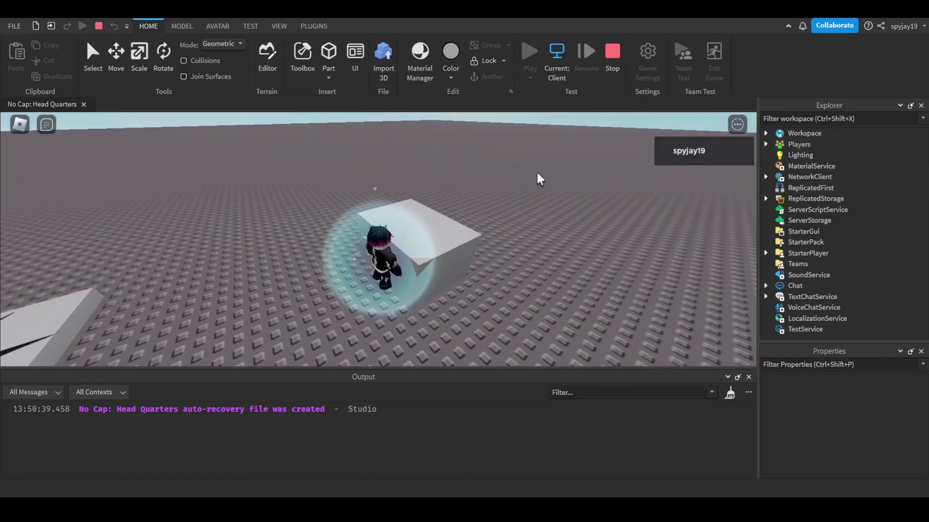
- Select the part in the running game's Workspace and set its custom Density to 0.01
left_click(766, 133)
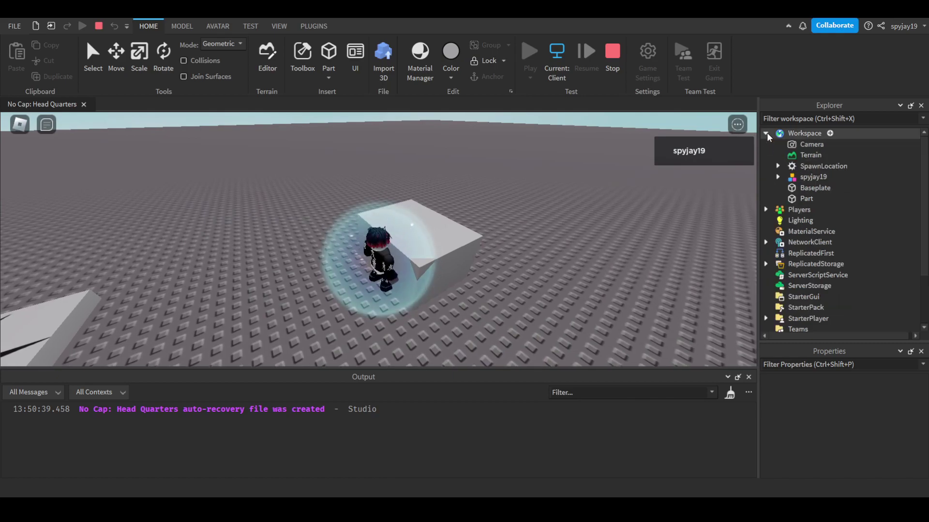
left_click(806, 199)
scroll(834, 429, "down", 10)
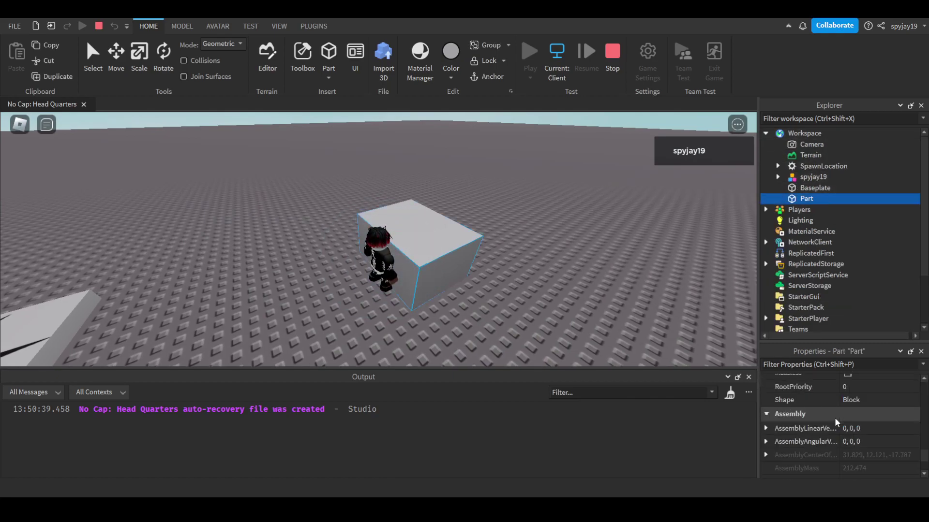
scroll(834, 417, "up", 2)
scroll(832, 405, "down", 5)
scroll(841, 418, "up", 4)
left_click(771, 391)
left_click(847, 389)
left_click(854, 402)
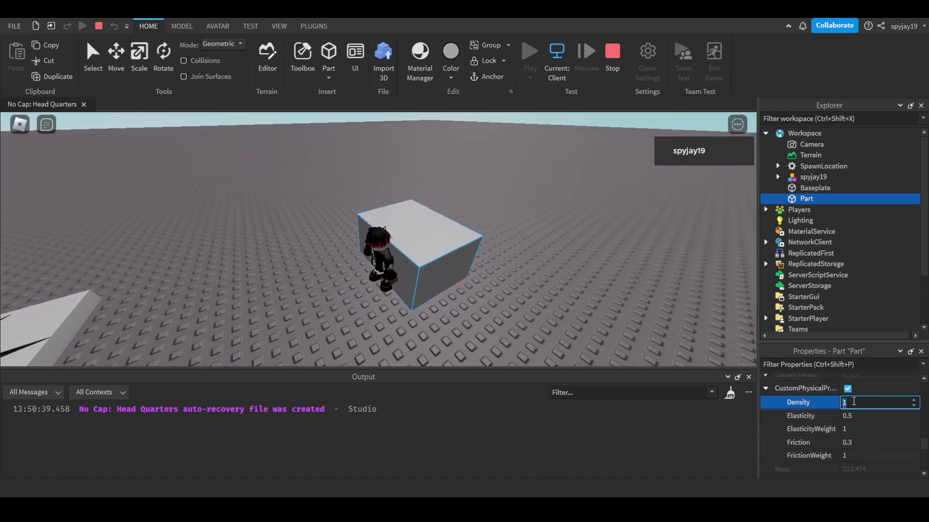
type("0.01")
key("Return")
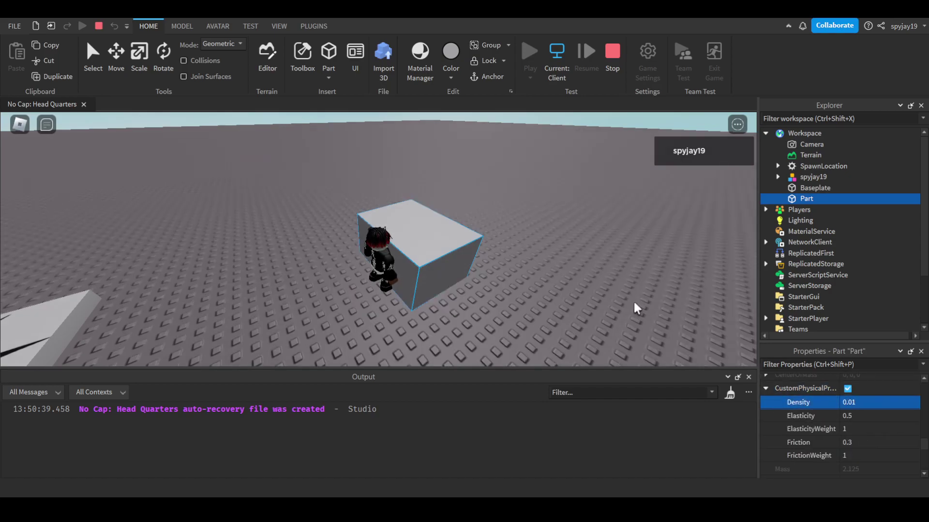
- Push the lightened box across the baseplate with the character
key("w")
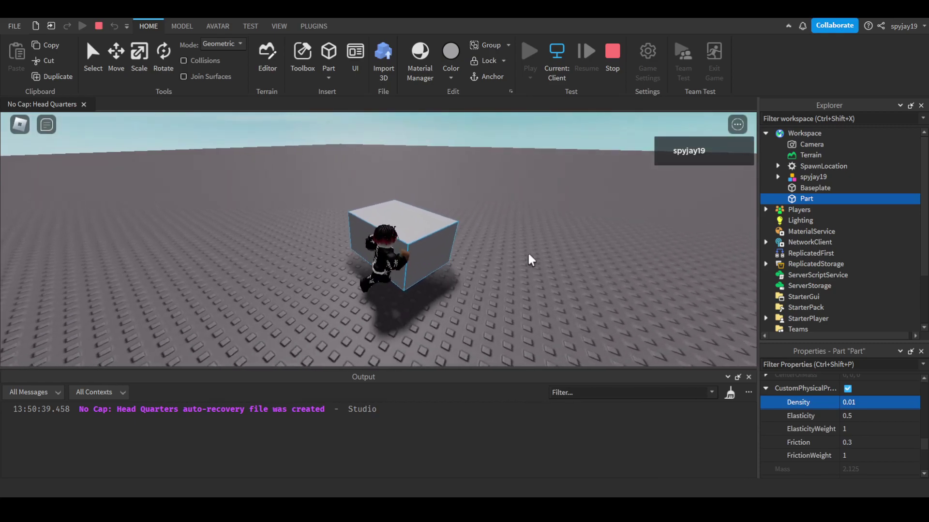
key("w")
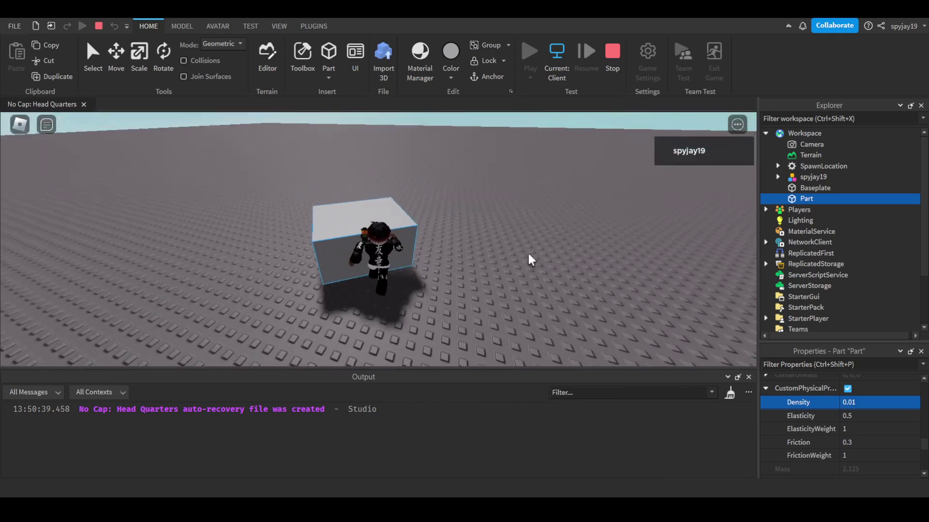
key("w")
right_click_drag(528, 254, 528, 254)
key("w")
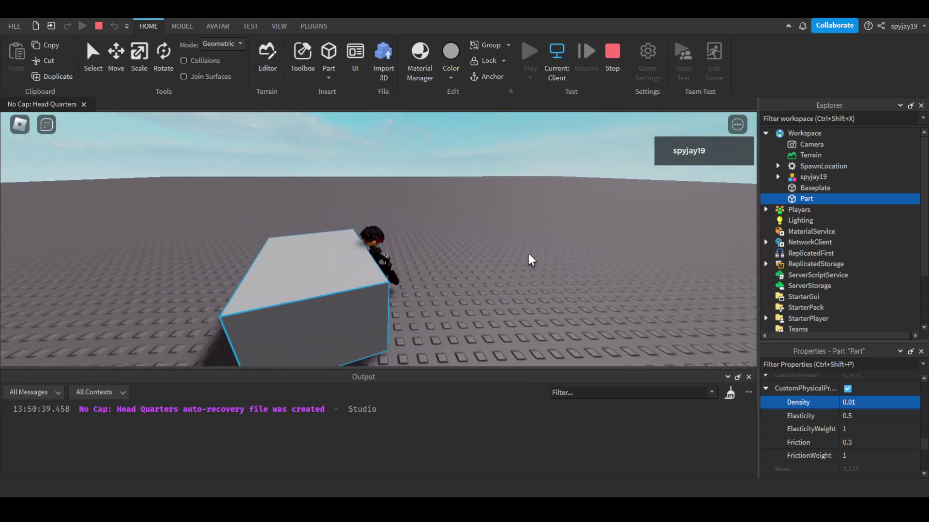
- Set the part's custom Density to 0.4 and push against the box with the character
key("s")
left_click(875, 401)
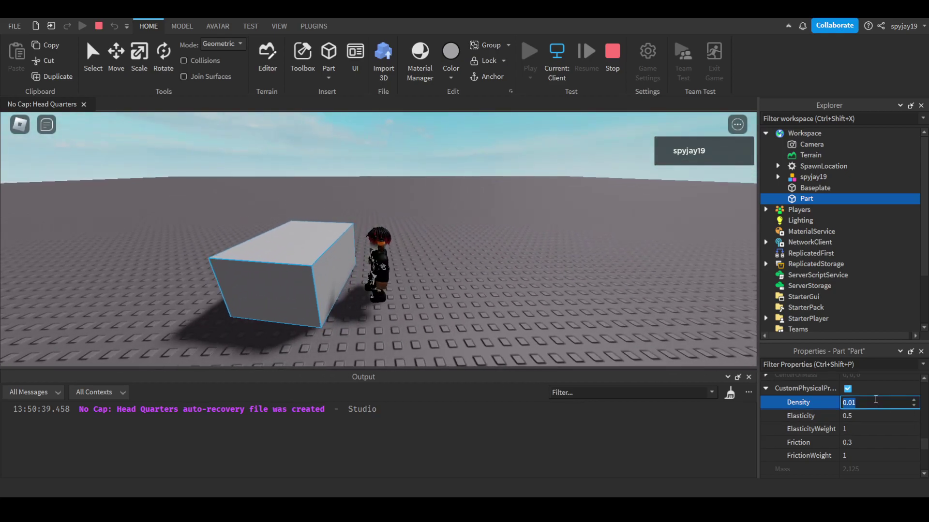
type("0.4")
key("Return")
right_click_drag(519, 286, 518, 286)
key("a")
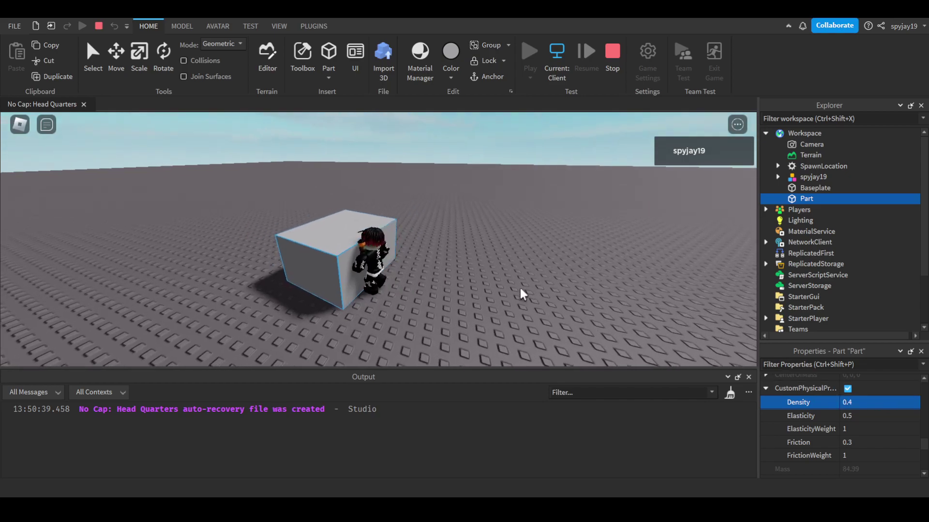
- Raise the part's custom Density to 0.8 and try pushing the box with the character
left_click(874, 404)
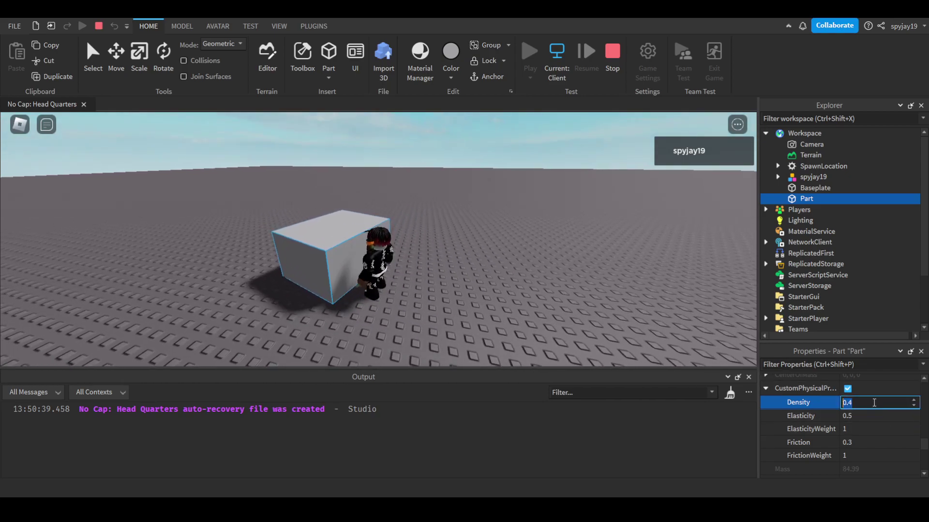
type("0.8")
key("Return")
right_click_drag(479, 213, 500, 206)
key("w")
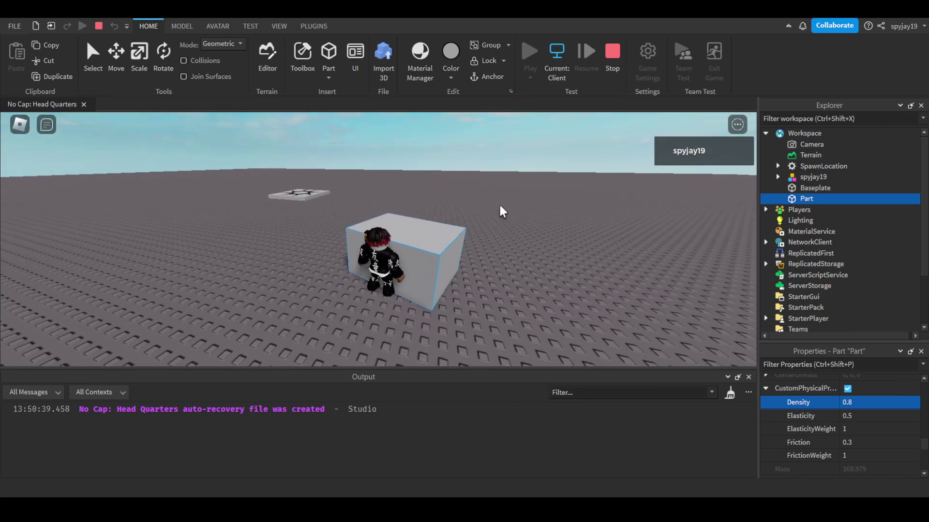
scroll(500, 206, "up", 1)
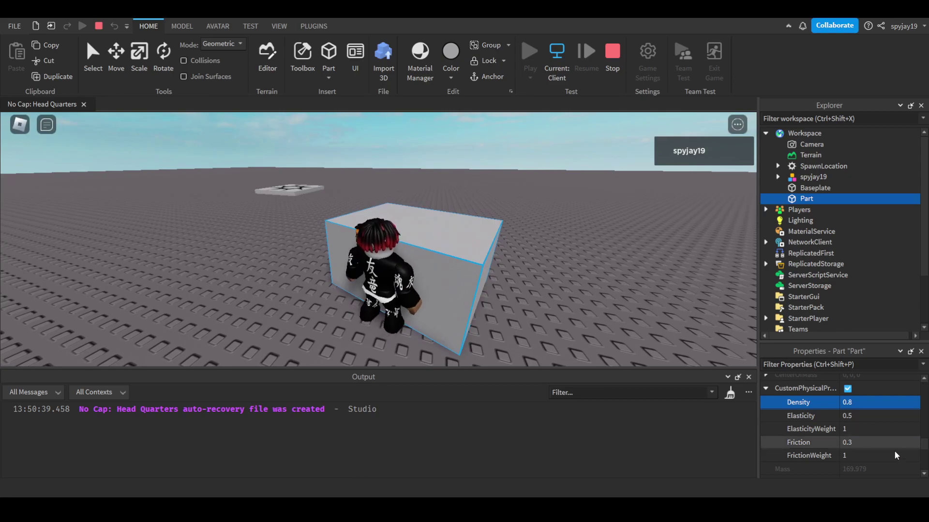
- Lower the part's custom Density to 0.6 and push the box across the baseplate with the character
left_click(869, 402)
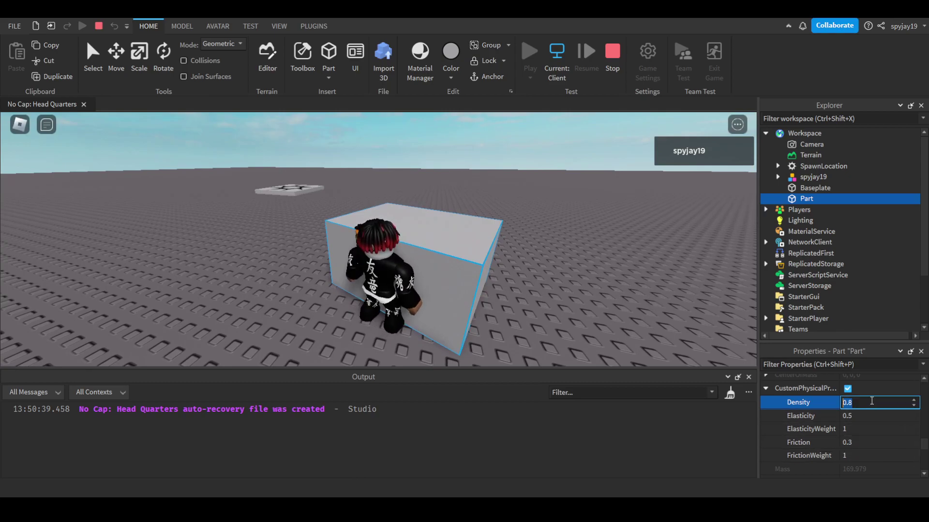
type("0.6")
key("Return")
key("w")
right_click_drag(626, 245, 614, 239)
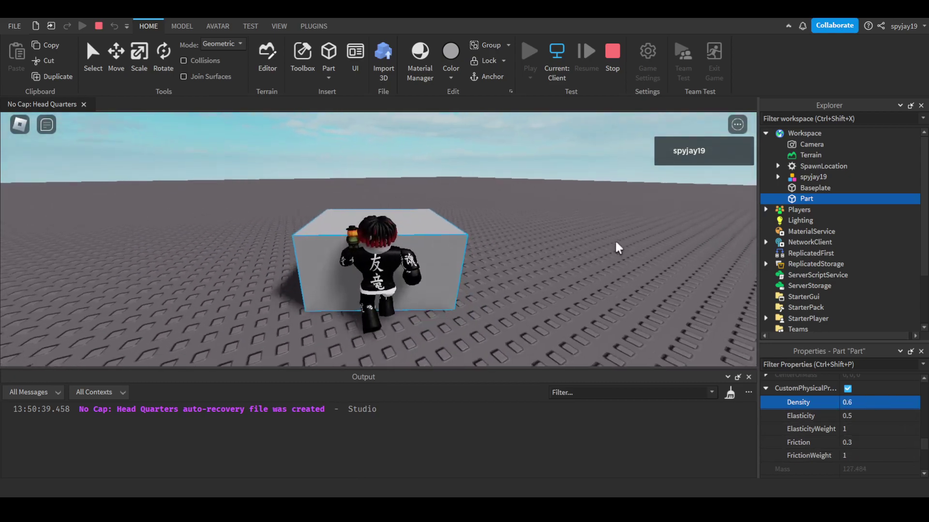
- Set the part's custom Density to 0.7 and push the box from its side with the character
left_click(868, 402)
type("0.7")
key("Return")
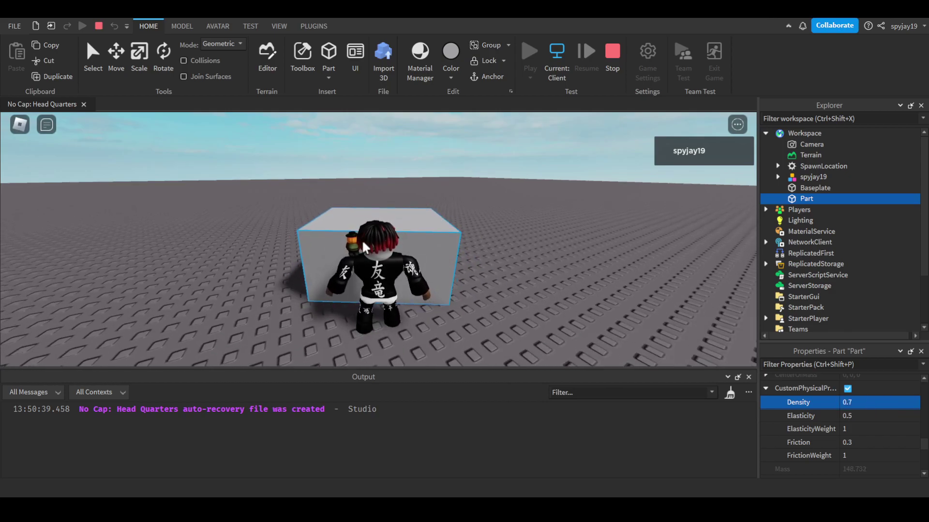
key("w")
right_click_drag(361, 241, 361, 239)
key("w")
scroll(361, 239, "down", 2)
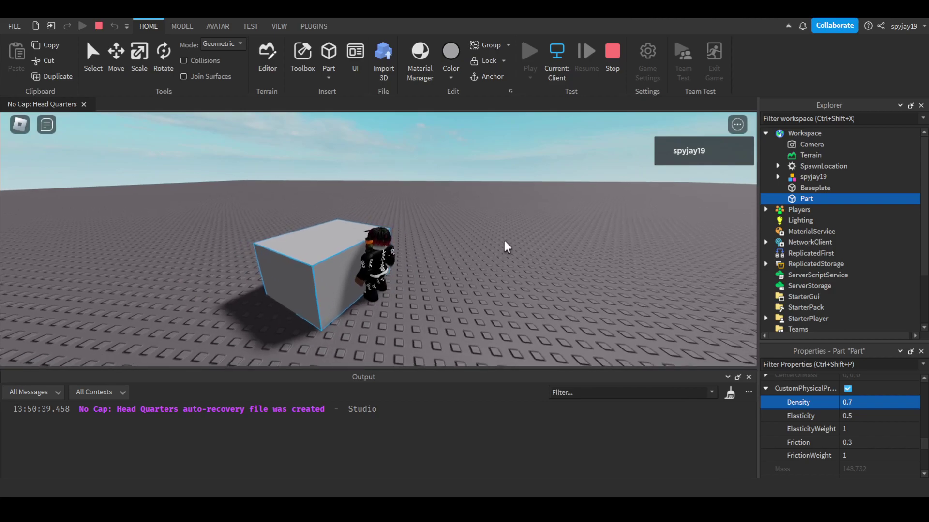
key("w")
right_click_drag(504, 241, 503, 241)
key("d")
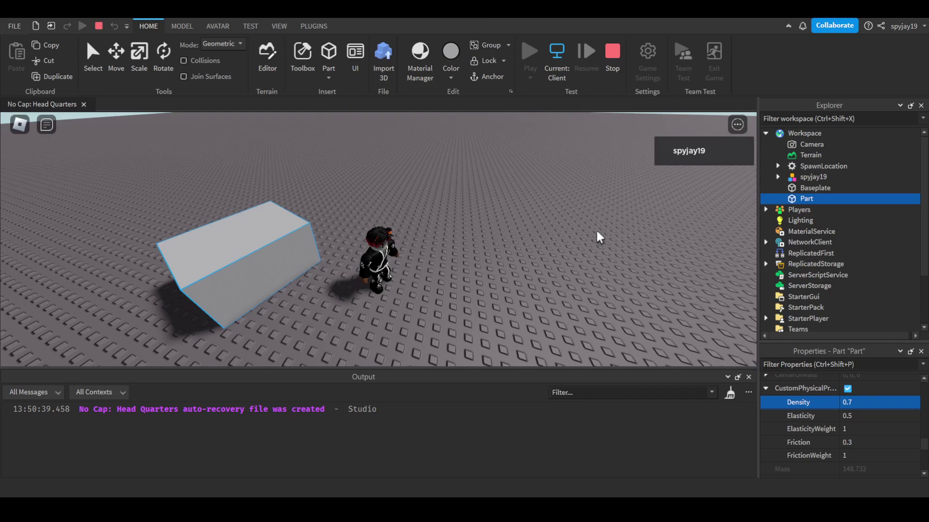
- Move the character around the box in first-person view, back away from it, and end the Play test
right_click_drag(597, 232, 546, 232)
key("w")
scroll(546, 232, "up", 5)
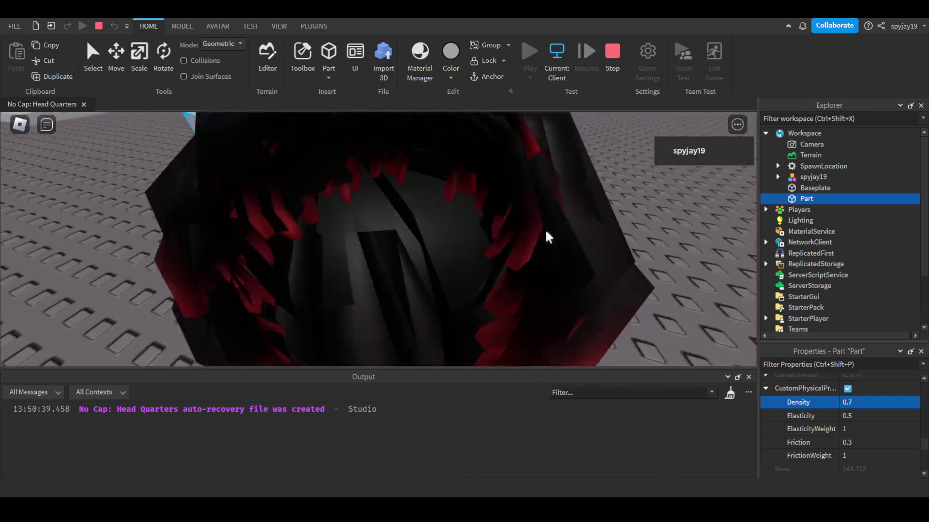
scroll(545, 232, "up", 2)
key("s")
key("w")
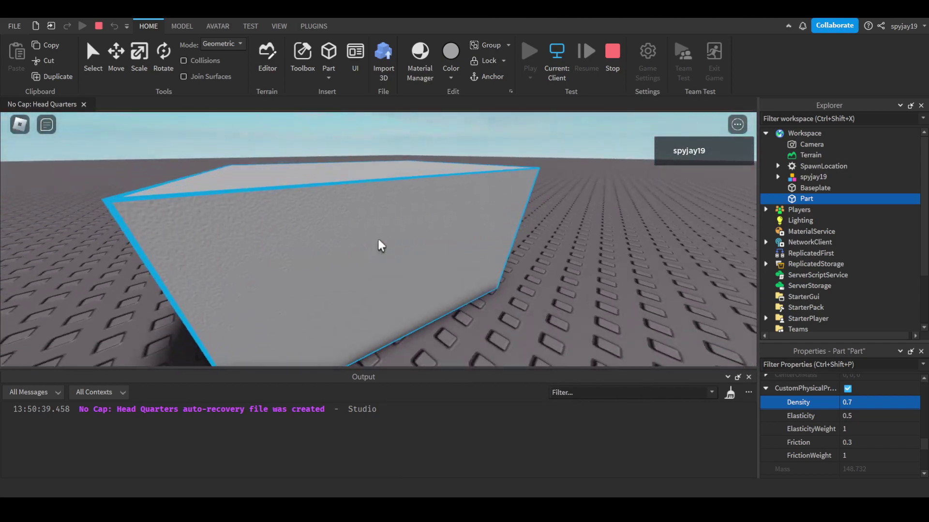
key("a")
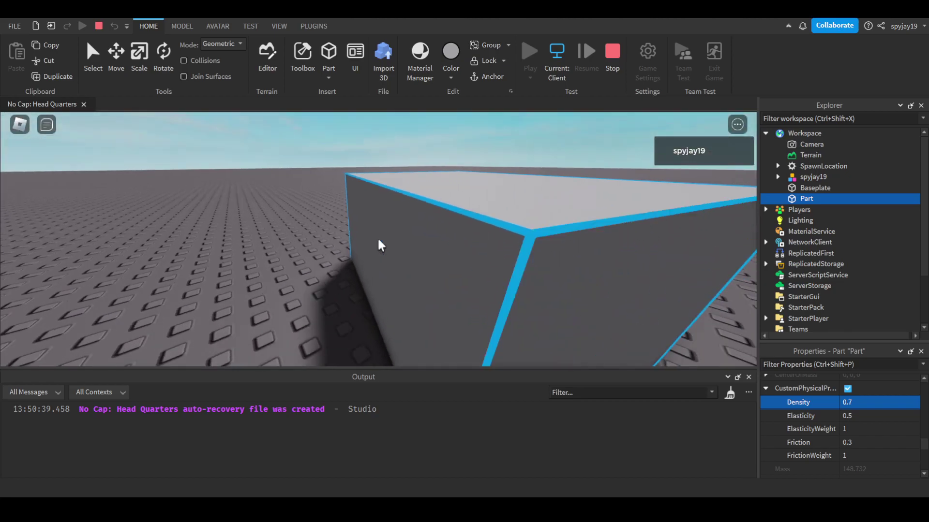
scroll(379, 245, "down", 5)
key("s")
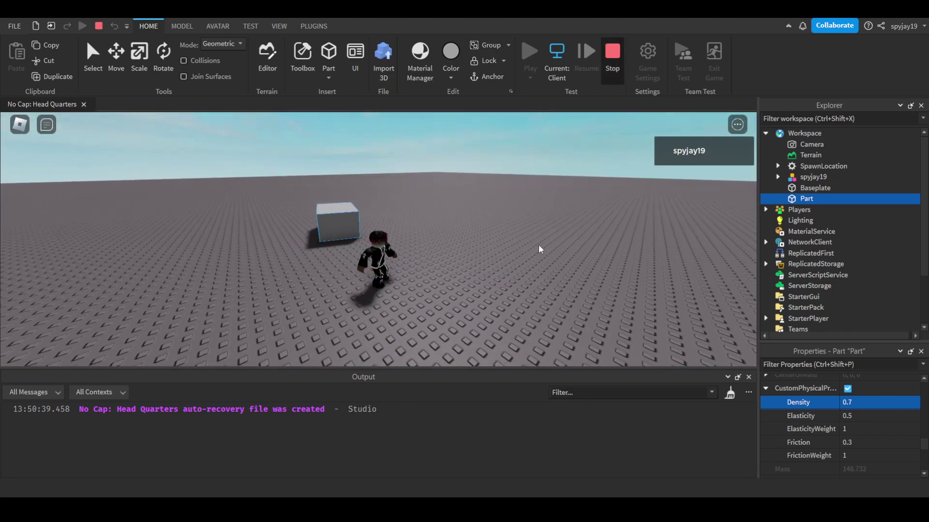
key("shift+F5")
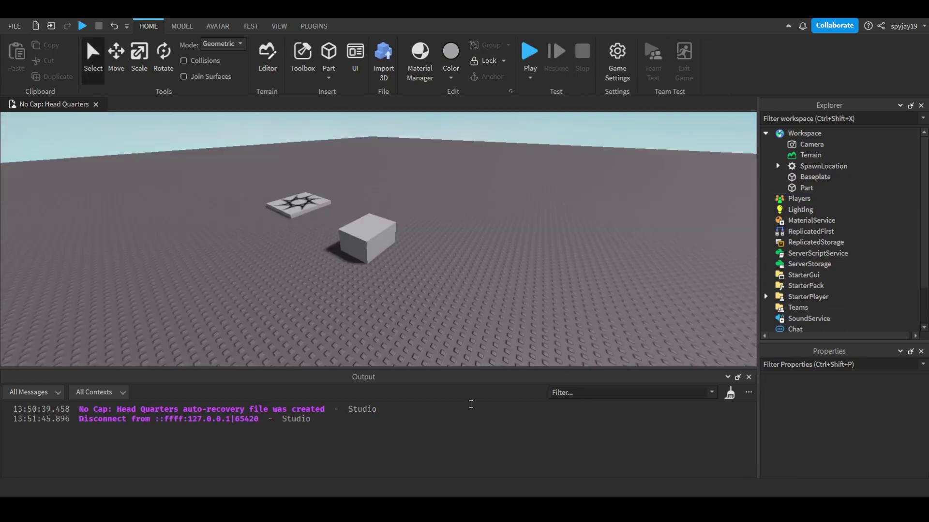